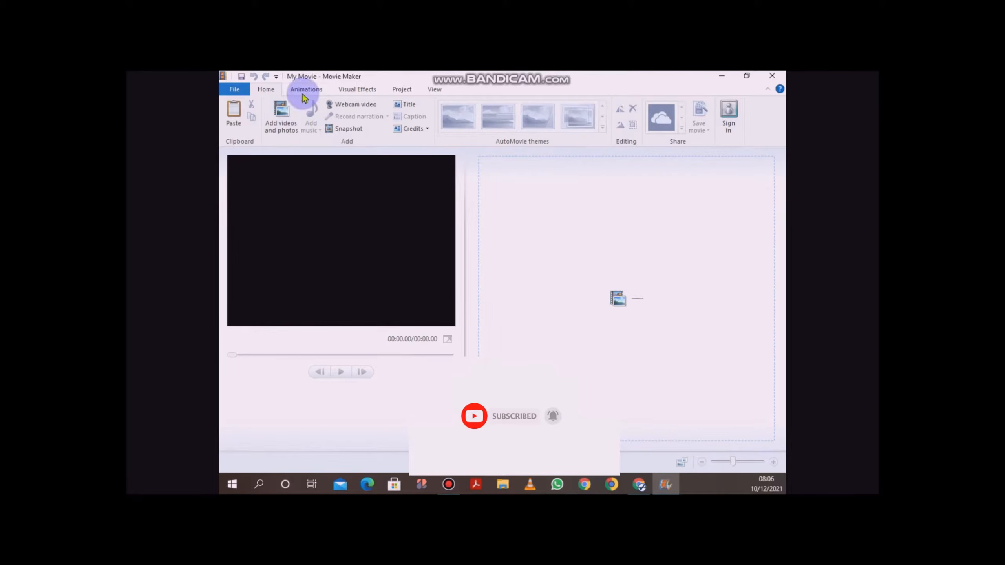
- Import the video "Happy birds, peaceful nature and soft soothing music to start your day" from the Videos folder into the movie
{"action": "left_click", "coordinate": [282, 117]}
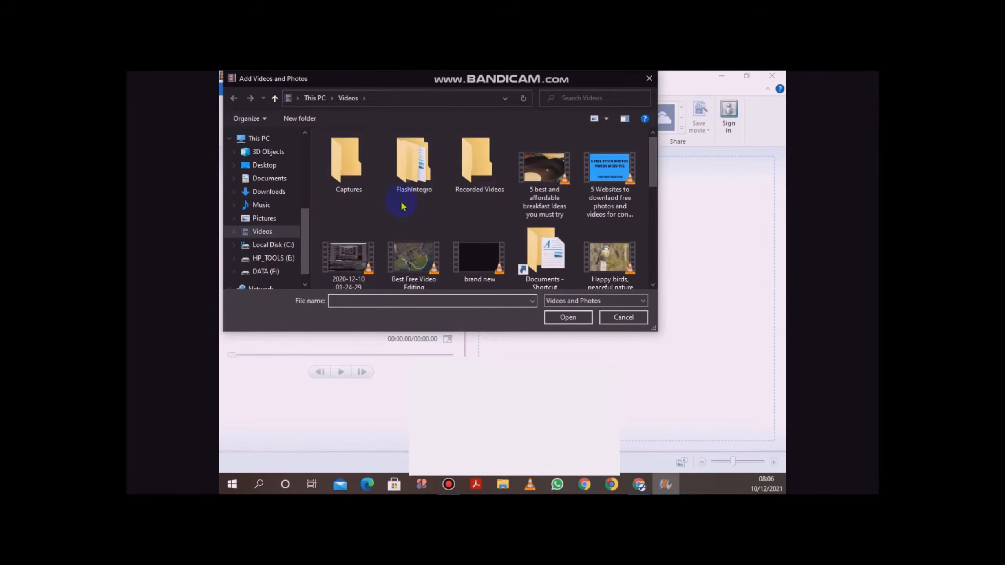
{"action": "scroll", "coordinate": [403, 210], "scroll_direction": "down", "scroll_amount": 1}
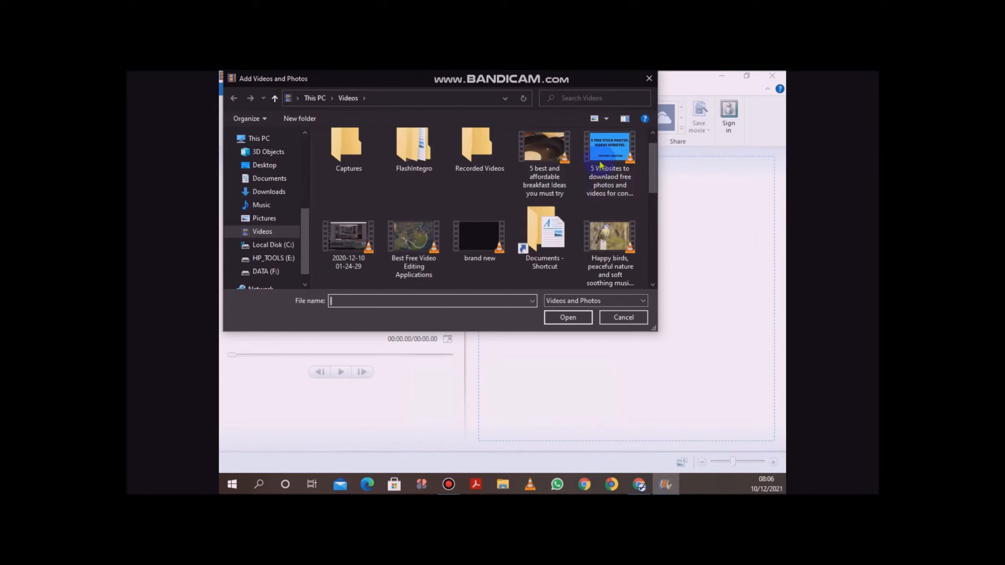
{"action": "left_click", "coordinate": [600, 174]}
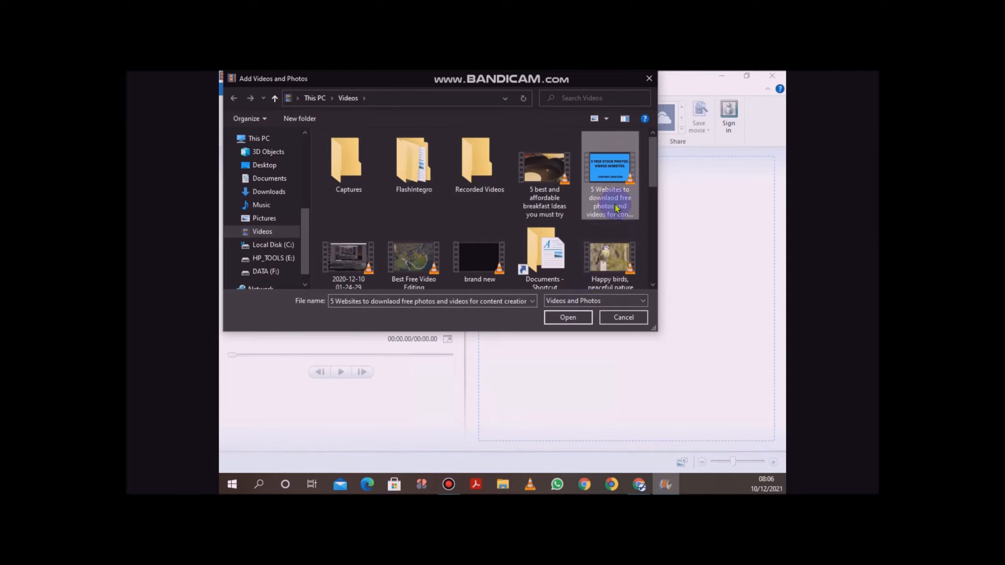
{"action": "scroll", "coordinate": [609, 198], "scroll_direction": "down", "scroll_amount": 1}
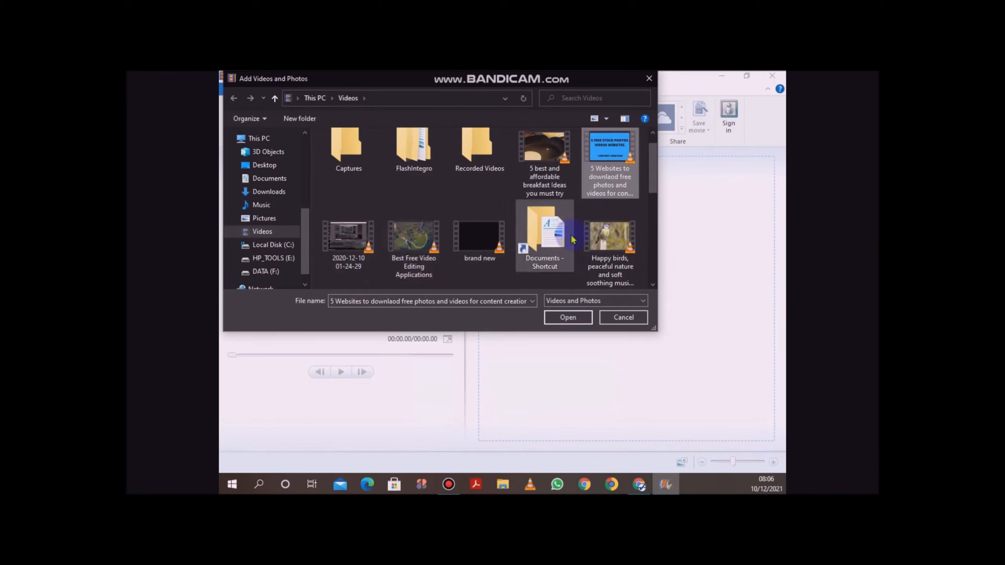
{"action": "left_click", "coordinate": [609, 238]}
{"action": "left_click", "coordinate": [568, 317]}
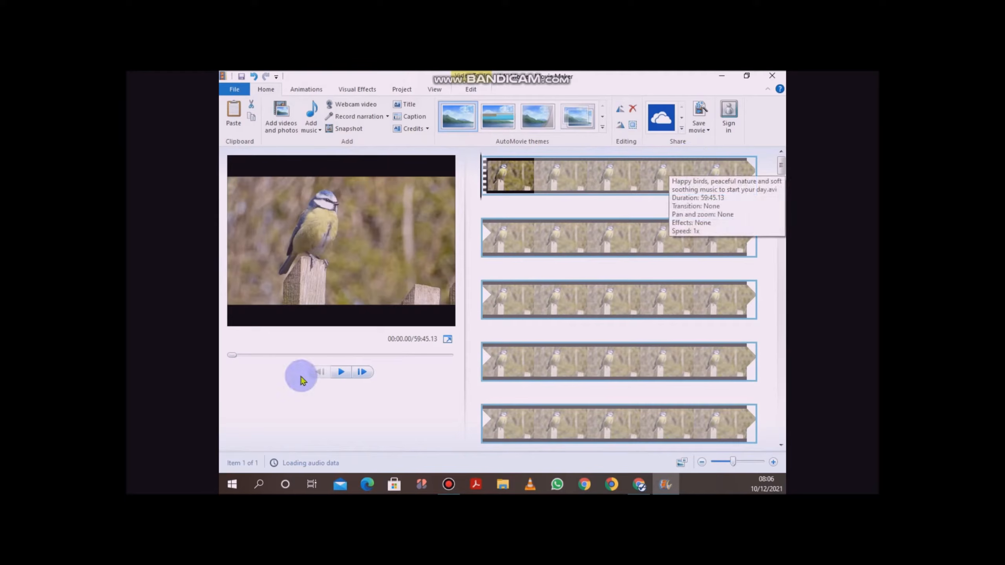
- Play the imported bird video to hear its sound and pause it at about 8 seconds
{"action": "left_click", "coordinate": [341, 372]}
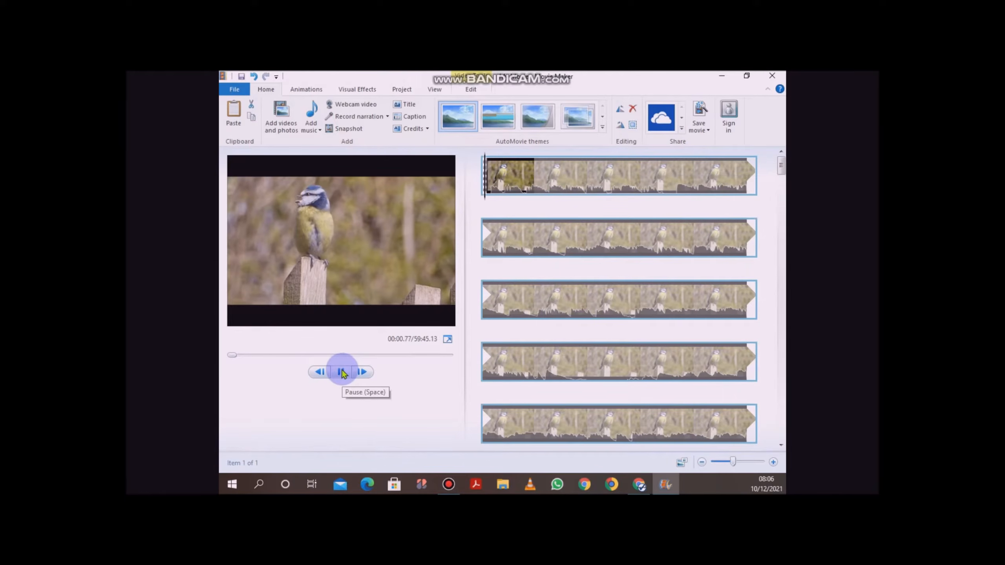
{"action": "left_click", "coordinate": [341, 372]}
{"action": "left_click", "coordinate": [341, 372]}
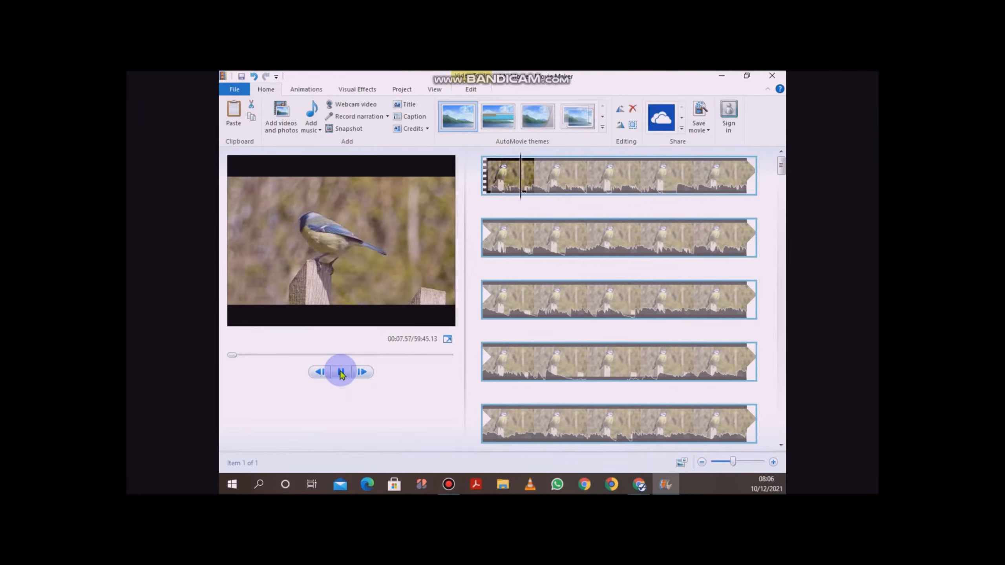
{"action": "left_click", "coordinate": [341, 371]}
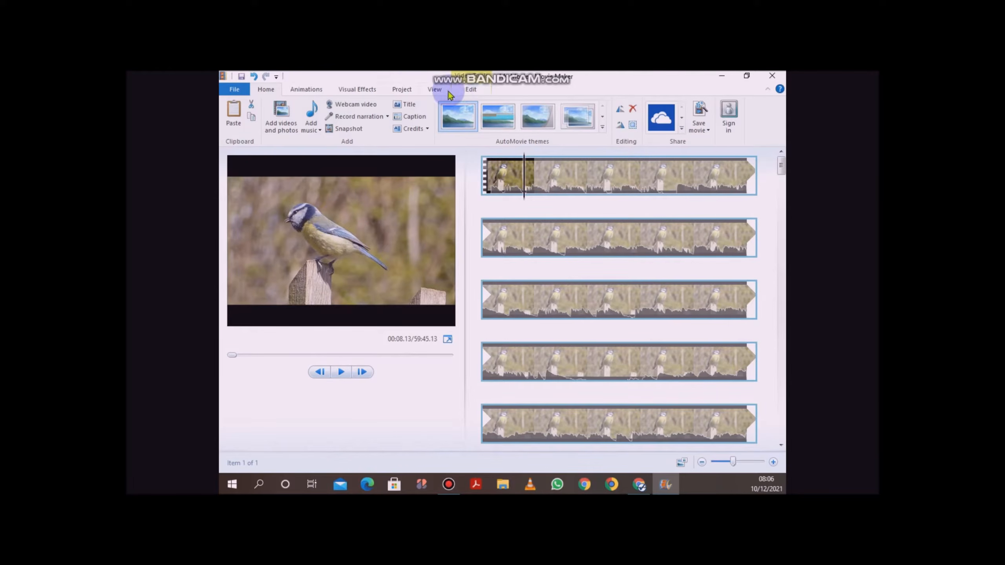
- Lower the bird clip's video volume to near the minimum and play the movie briefly to check the sound
{"action": "left_click", "coordinate": [471, 90]}
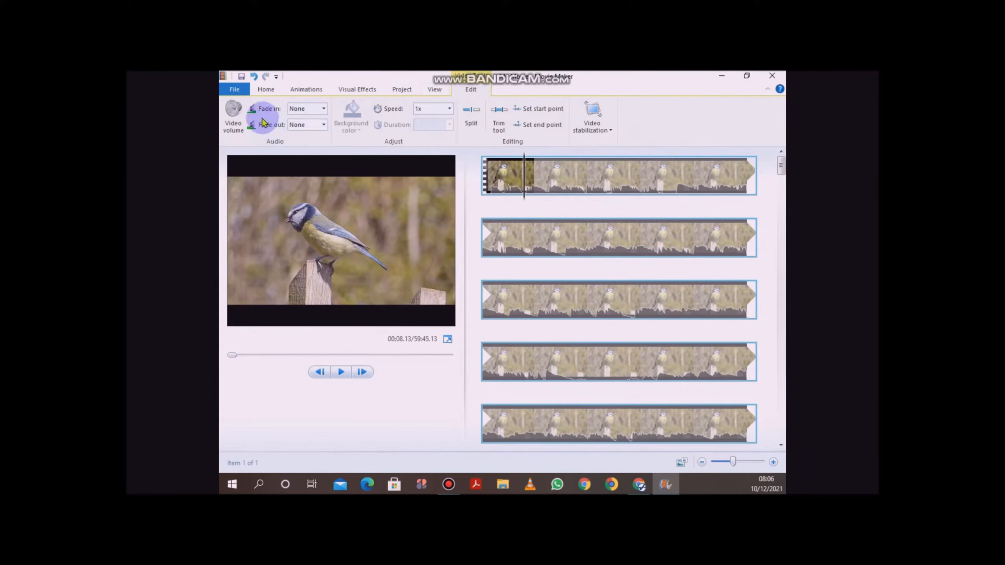
{"action": "left_click", "coordinate": [238, 124]}
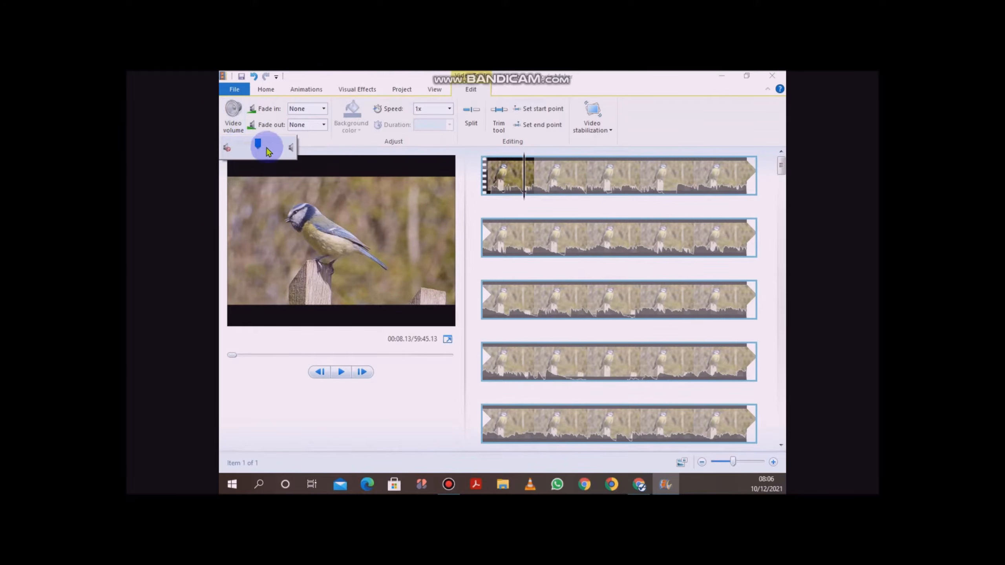
{"action": "left_click_drag", "start_coordinate": [258, 143], "coordinate": [227, 152]}
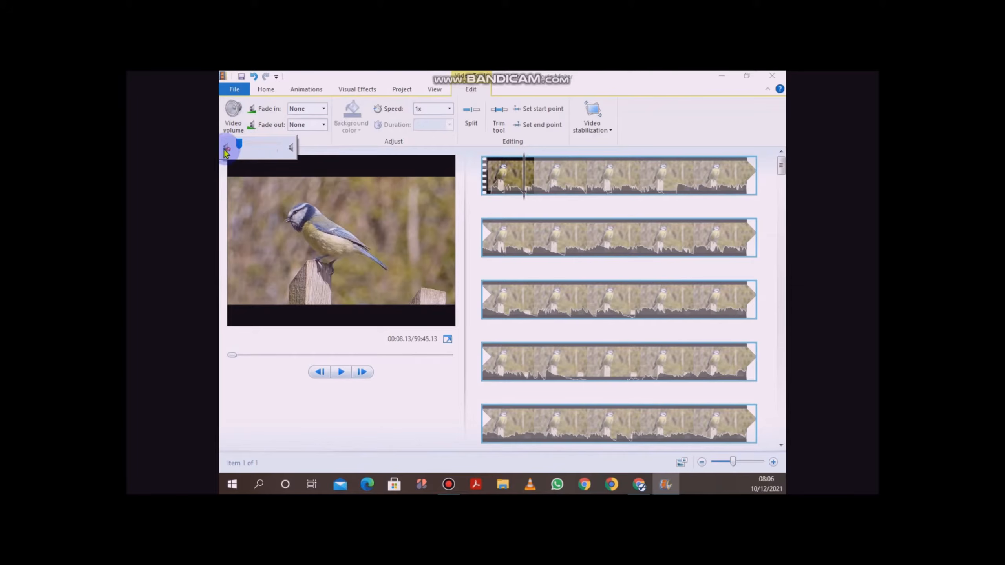
{"action": "left_click", "coordinate": [341, 372]}
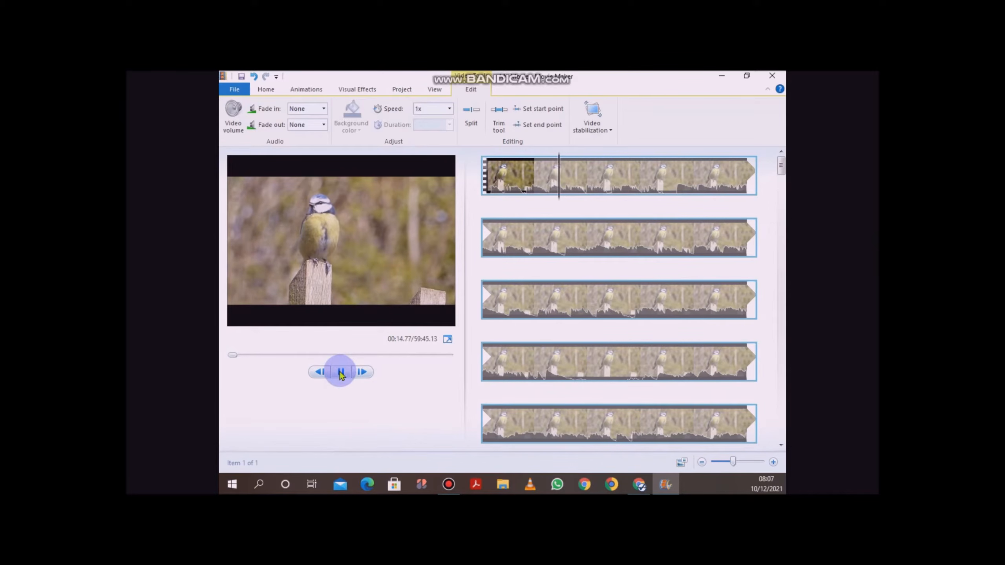
{"action": "left_click", "coordinate": [341, 372]}
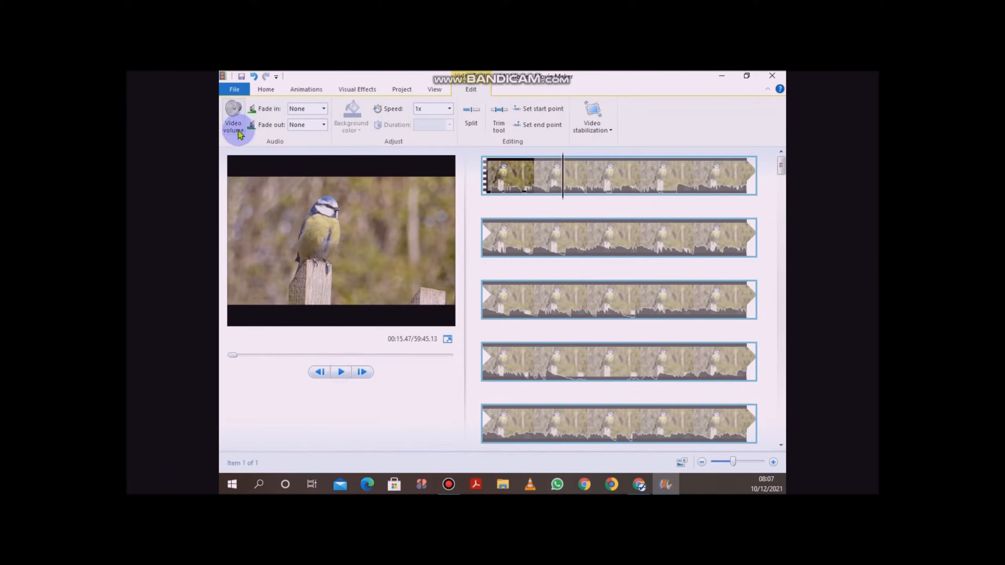
- Raise the bird clip's video volume to just below the middle and play a few seconds to compare
{"action": "left_click", "coordinate": [234, 117]}
{"action": "mouse_move", "coordinate": [260, 146]}
{"action": "left_mouse_down"}
{"action": "mouse_move", "coordinate": [242, 147]}
{"action": "mouse_move", "coordinate": [254, 146]}
{"action": "left_mouse_up"}
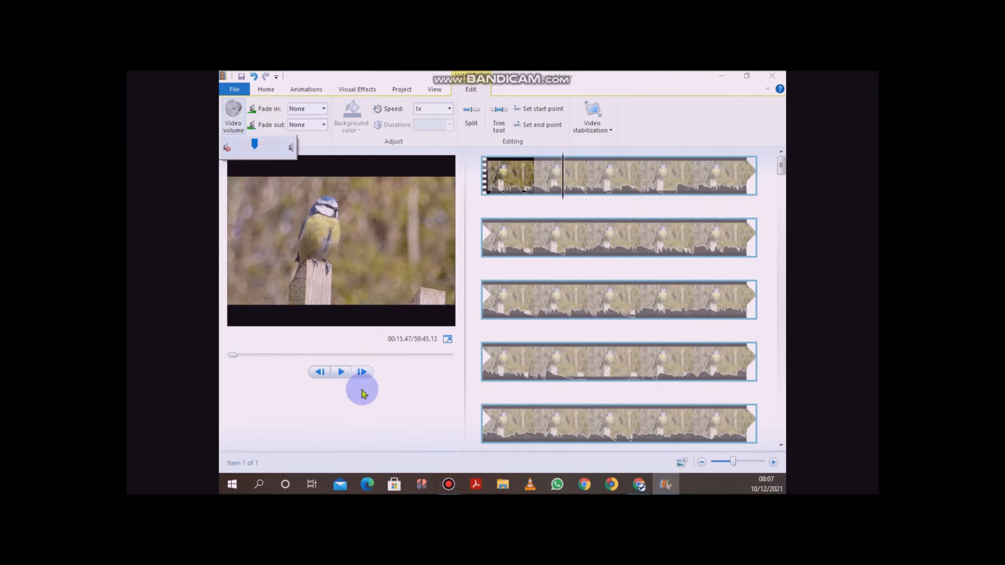
{"action": "left_click", "coordinate": [341, 372]}
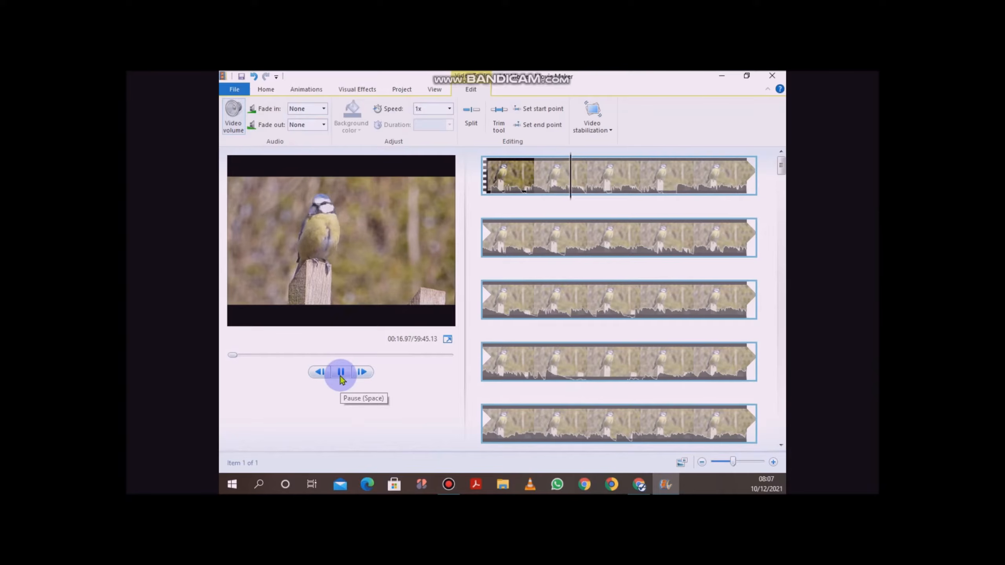
{"action": "left_click", "coordinate": [341, 373]}
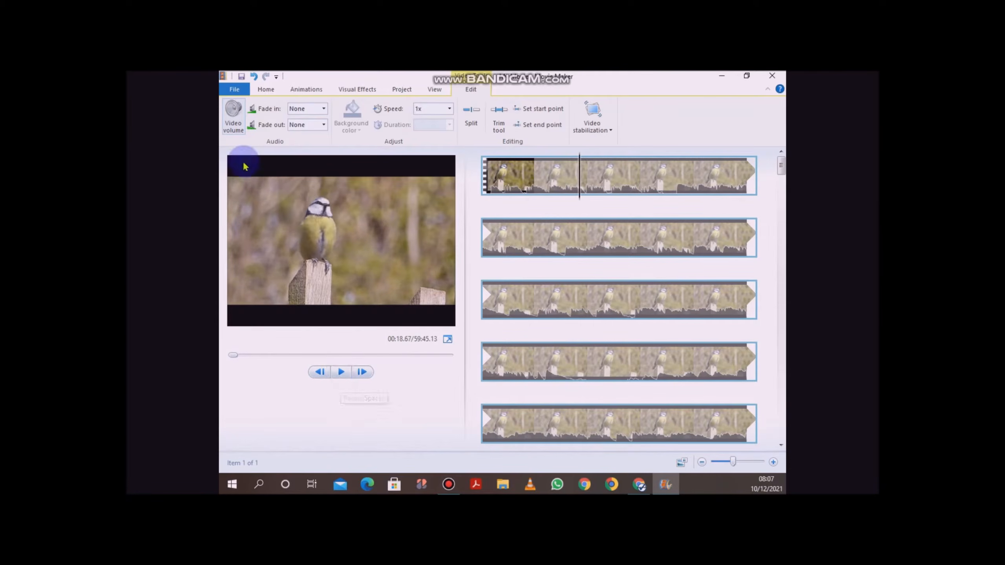
- Lower the bird clip's video volume again and close Movie Maker without saving the changes
{"action": "left_click", "coordinate": [233, 116]}
{"action": "left_click_drag", "start_coordinate": [253, 144], "coordinate": [244, 148]}
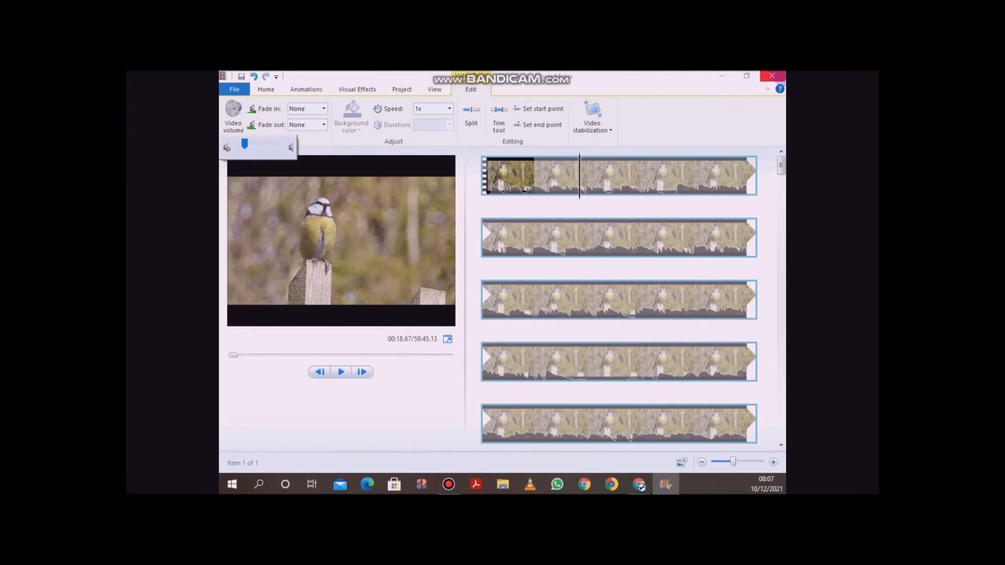
{"action": "left_click", "coordinate": [772, 76]}
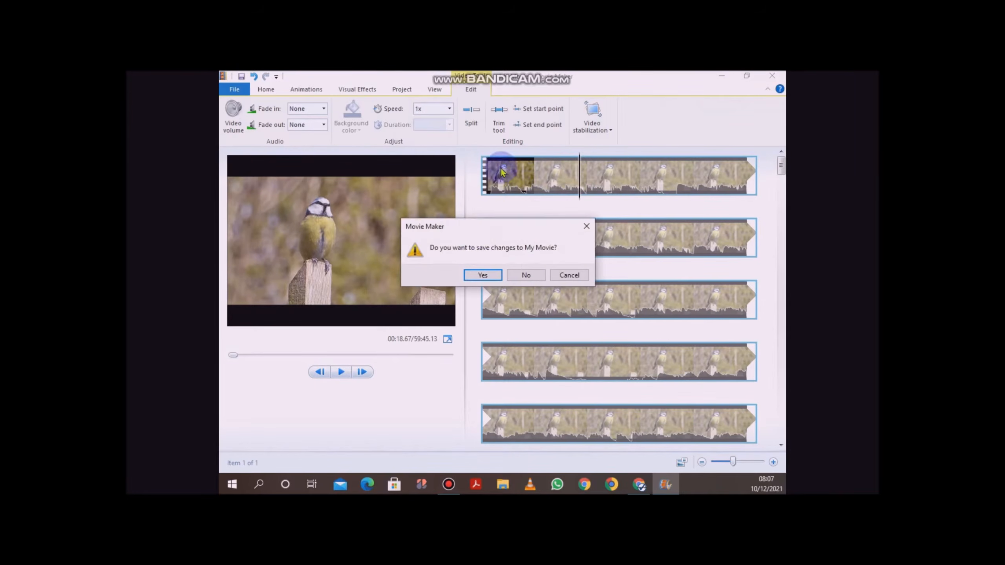
{"action": "left_click", "coordinate": [522, 275]}
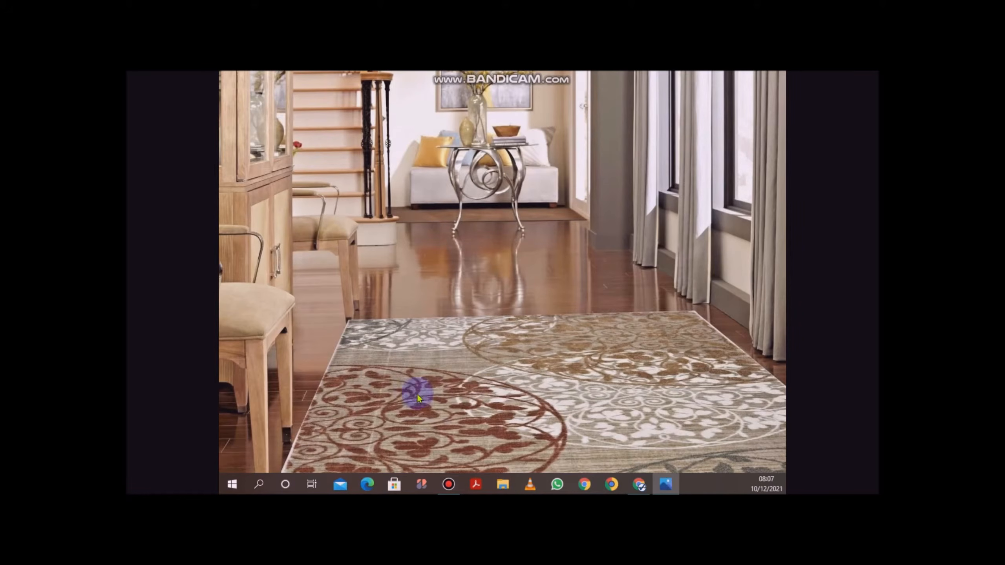
- Open the Relaxing project in the maximized Photos Video Editor and play its preview to about 9 seconds
{"action": "left_click_drag", "start_coordinate": [220, 139], "coordinate": [549, 109]}
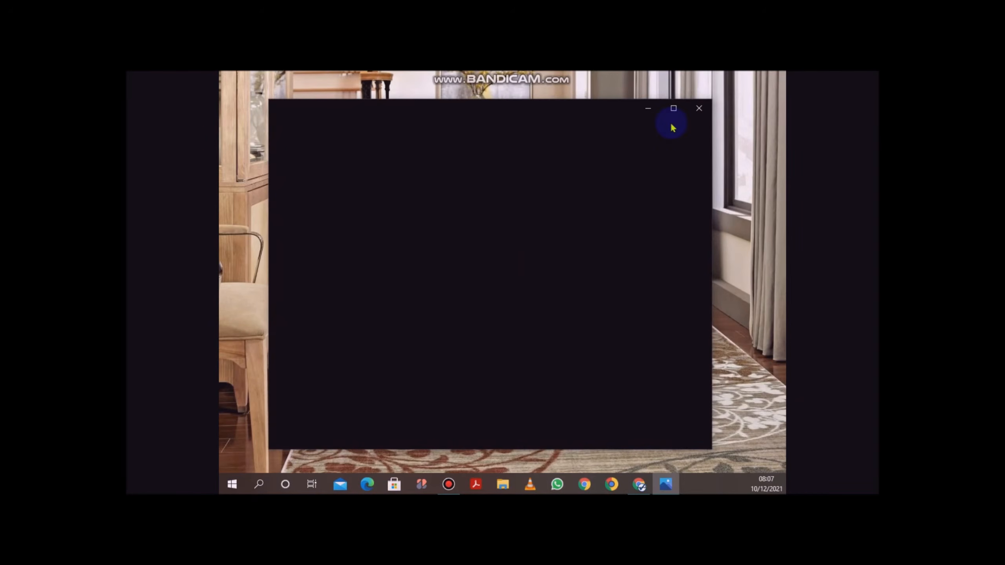
{"action": "left_click", "coordinate": [673, 107]}
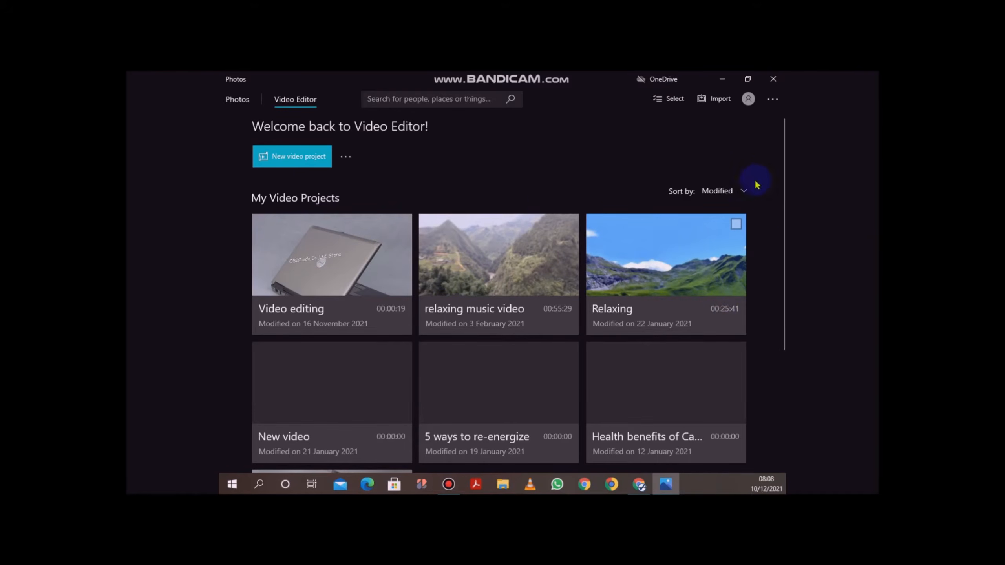
{"action": "left_click", "coordinate": [668, 257]}
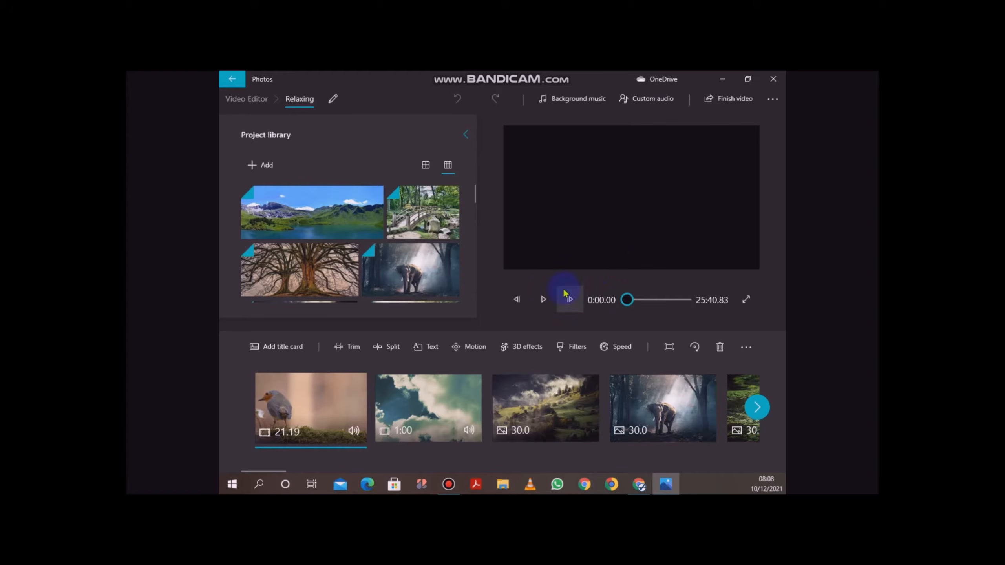
{"action": "left_click", "coordinate": [544, 299]}
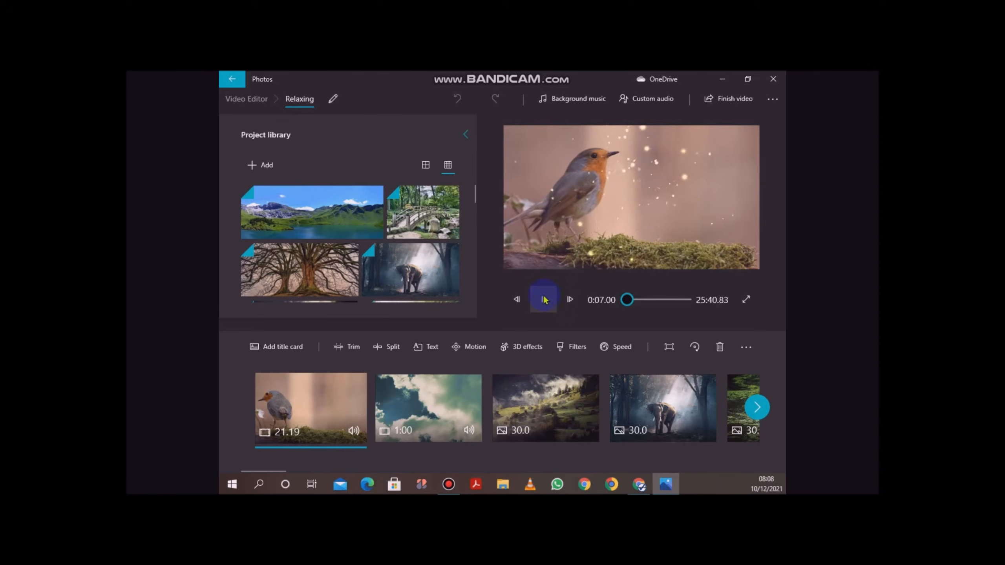
{"action": "left_click", "coordinate": [544, 300]}
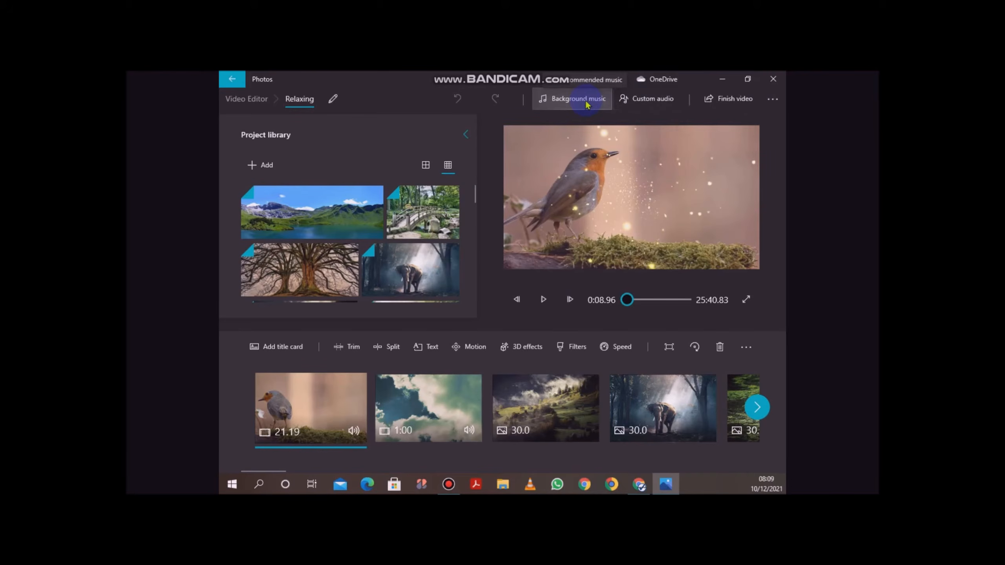
- Try setting the background music volume to 29 and discard the change
{"action": "left_click", "coordinate": [570, 95]}
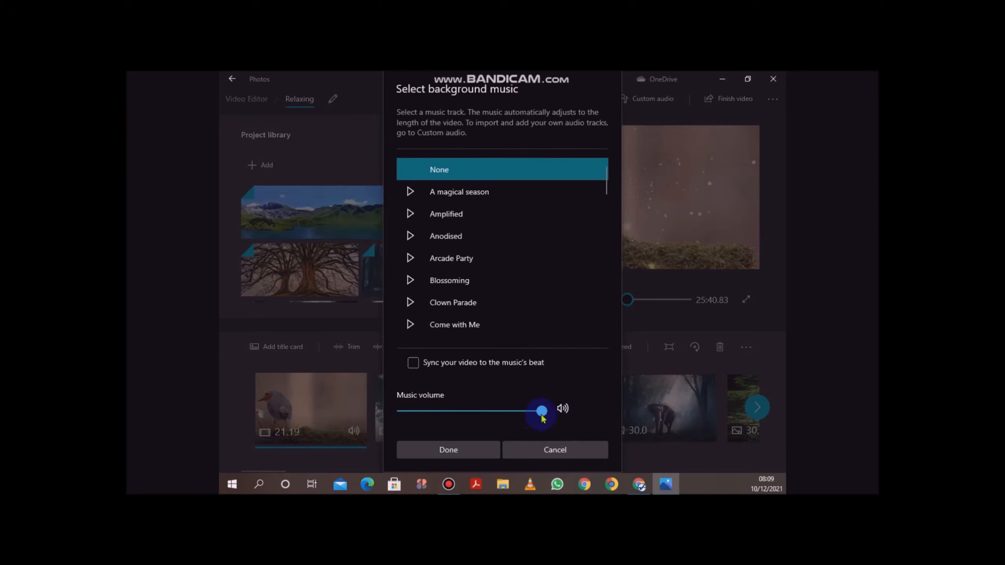
{"action": "left_click_drag", "start_coordinate": [541, 417], "coordinate": [442, 417]}
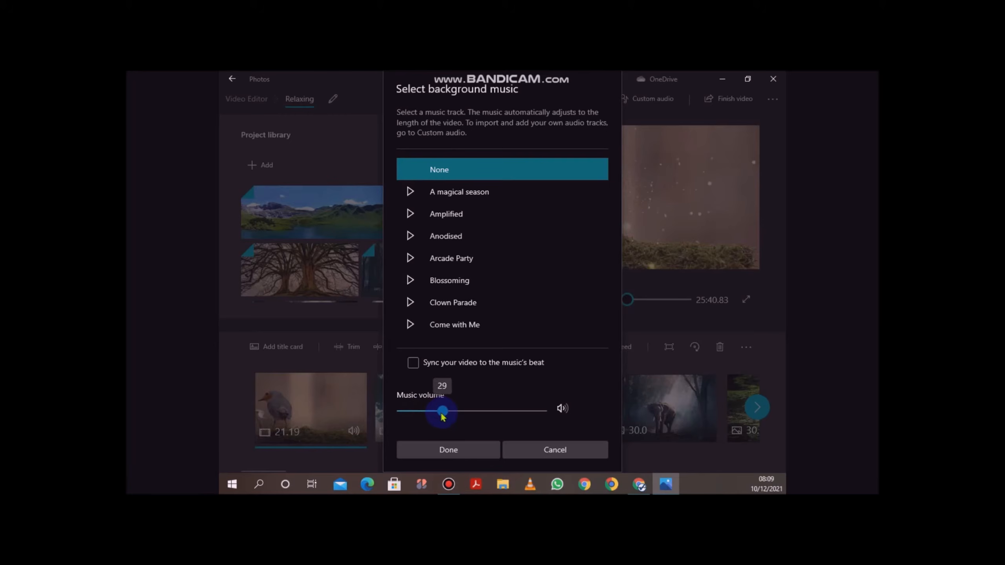
{"action": "left_click", "coordinate": [570, 451]}
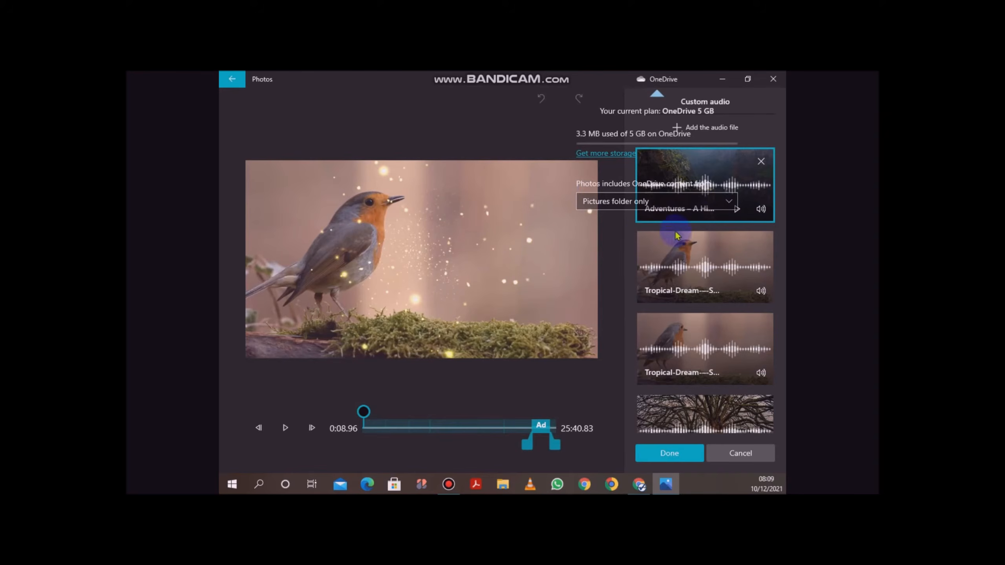
- Lower the volume of the Adventures custom audio track to roughly a third
{"action": "left_click", "coordinate": [760, 210]}
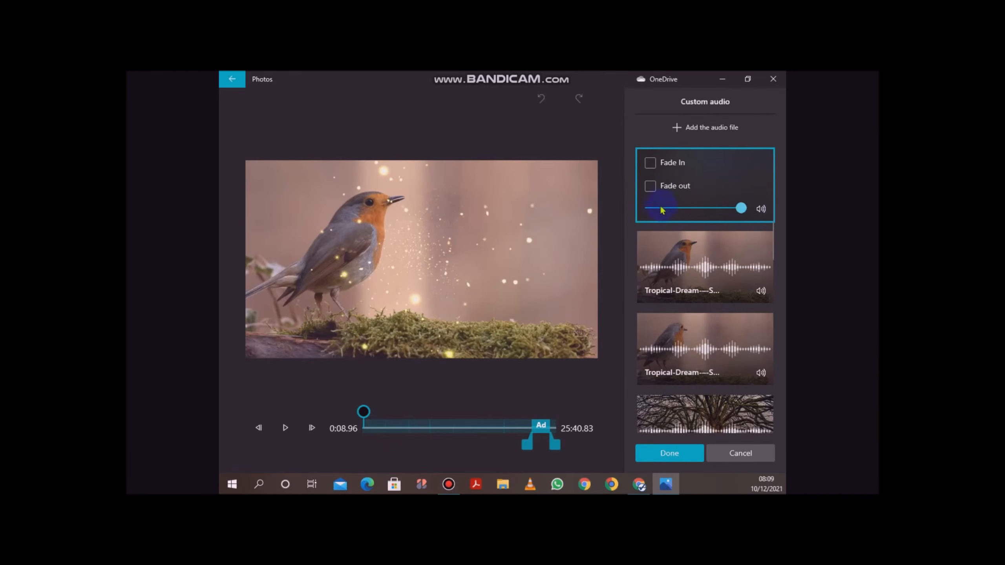
{"action": "mouse_move", "coordinate": [745, 211]}
{"action": "left_mouse_down"}
{"action": "mouse_move", "coordinate": [641, 220]}
{"action": "mouse_move", "coordinate": [746, 222]}
{"action": "mouse_move", "coordinate": [642, 227]}
{"action": "mouse_move", "coordinate": [744, 211]}
{"action": "left_mouse_up"}
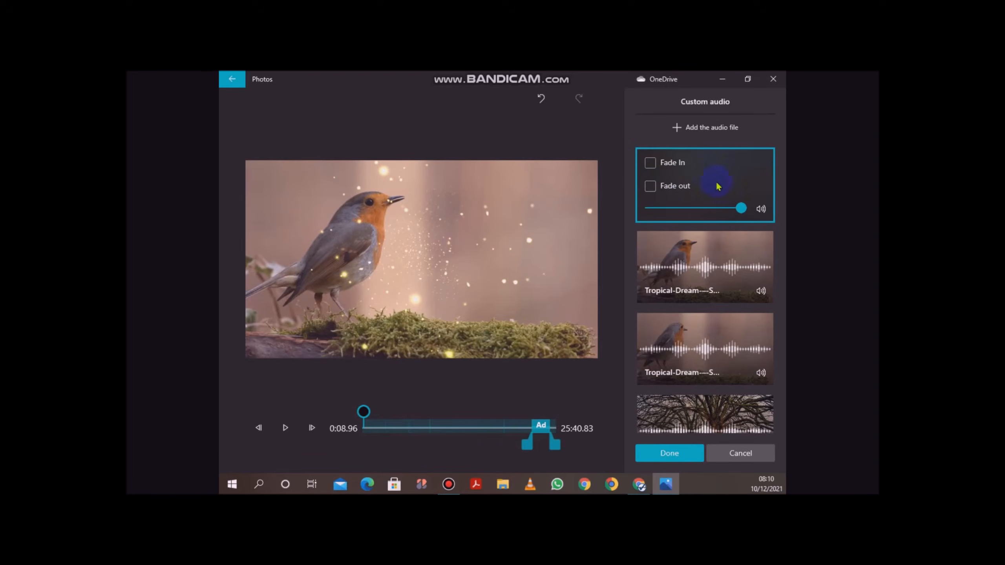
{"action": "mouse_move", "coordinate": [741, 207]}
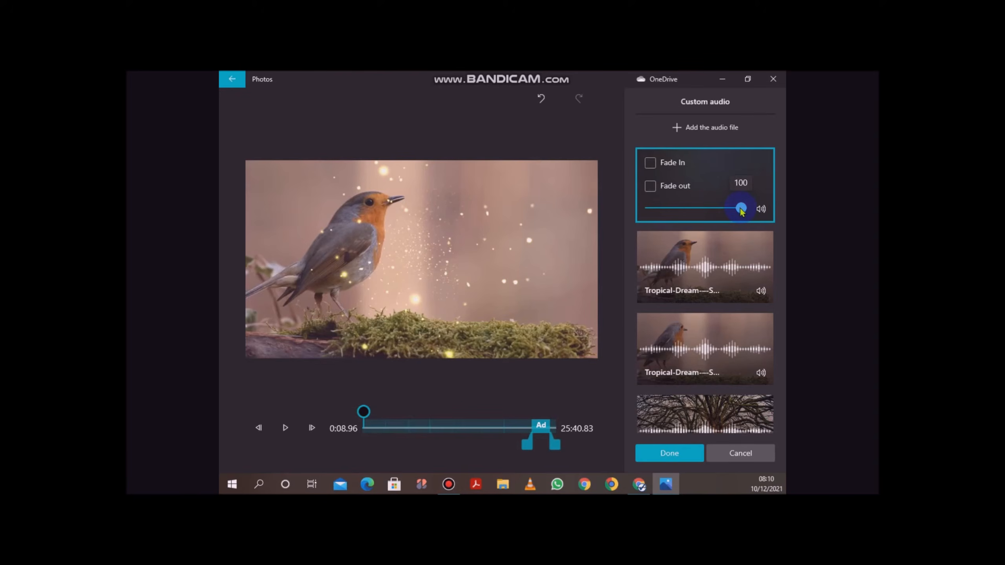
{"action": "left_click_drag", "start_coordinate": [742, 210], "coordinate": [681, 211]}
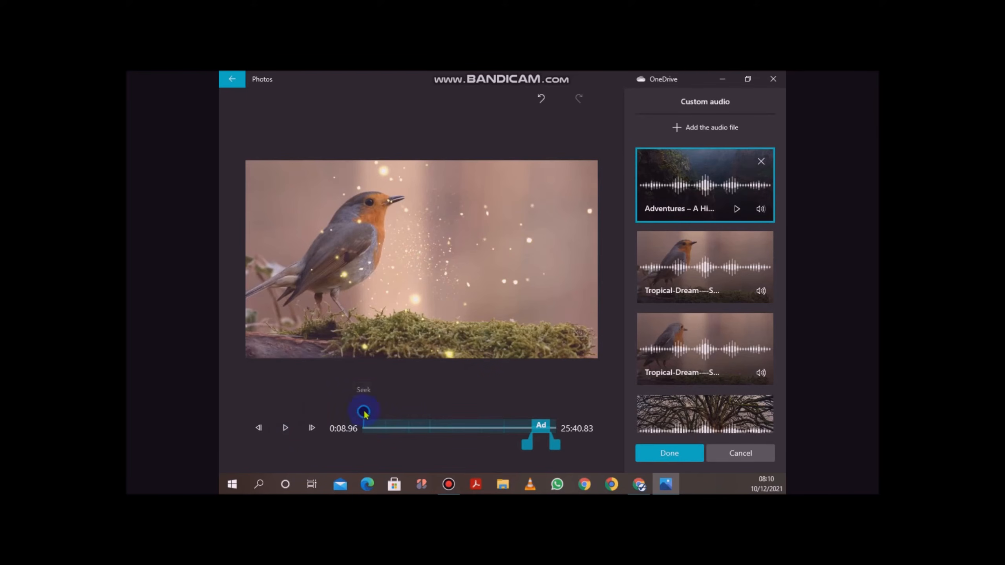
- Preview the Adventures track's sound by playing the video briefly from its current position and from about 22:50
{"action": "left_click", "coordinate": [286, 429]}
{"action": "left_click", "coordinate": [287, 428]}
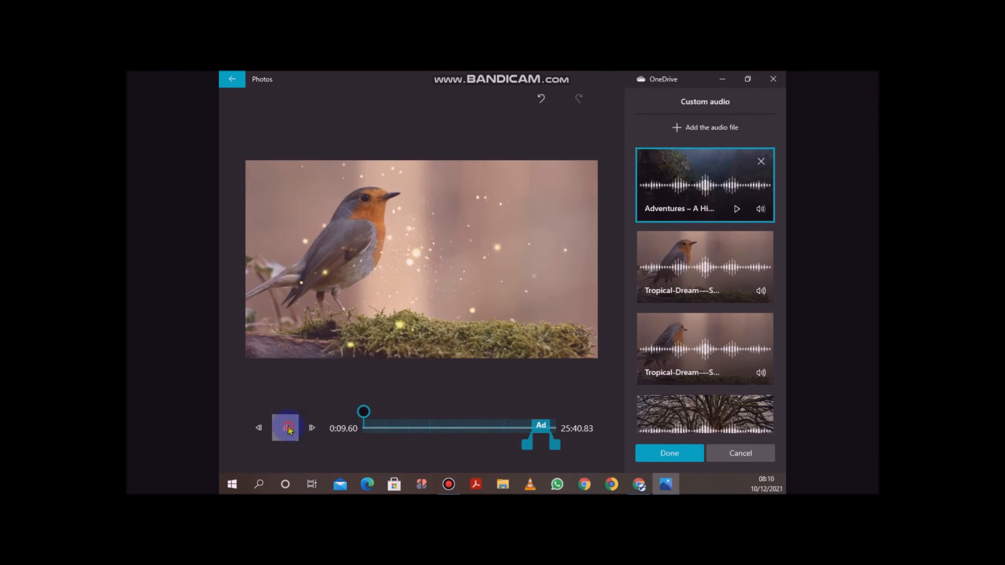
{"action": "left_click_drag", "start_coordinate": [363, 412], "coordinate": [534, 411]}
{"action": "left_click", "coordinate": [286, 428]}
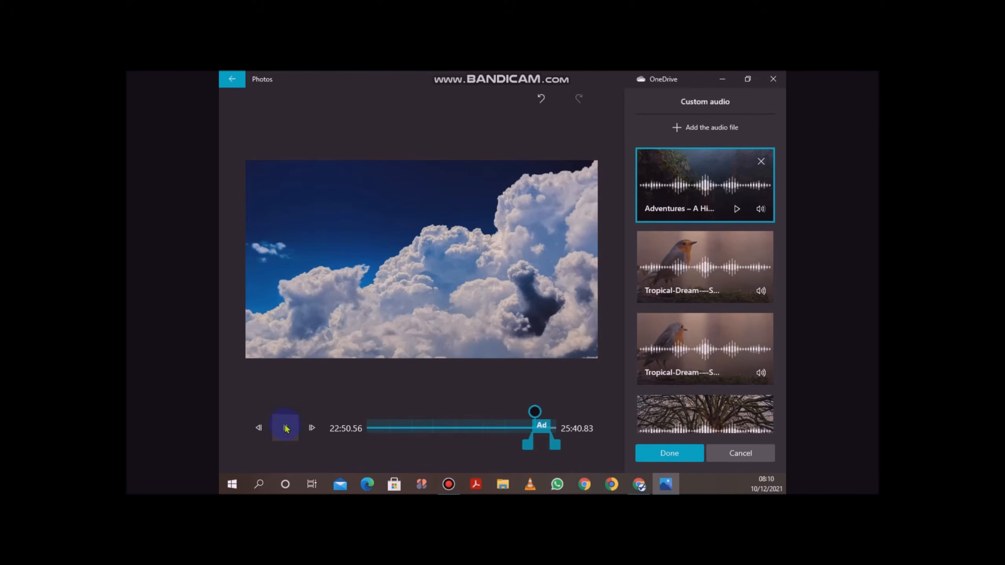
{"action": "left_click", "coordinate": [287, 429]}
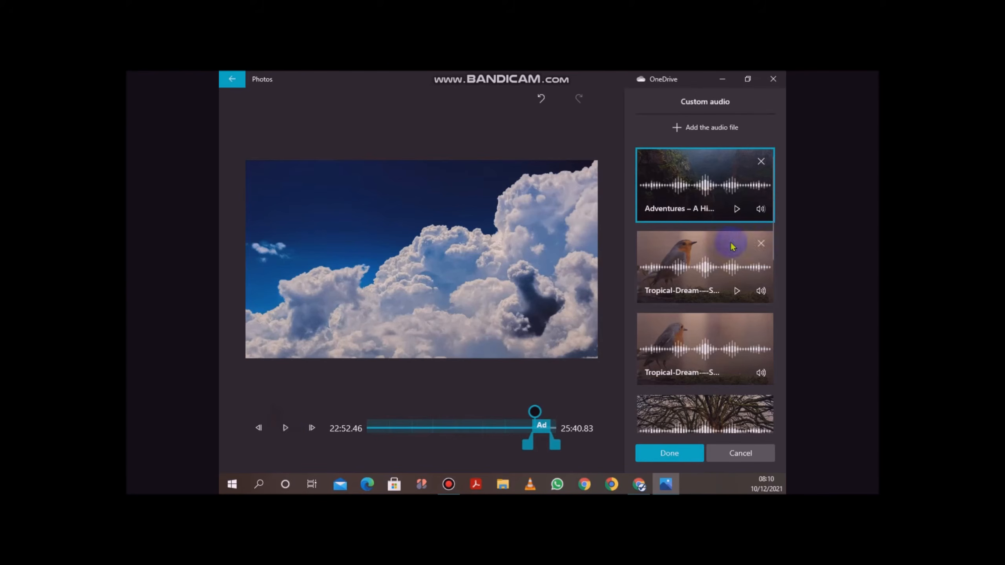
- Raise the Adventures track's volume to nearly full and play about a second of the video to compare
{"action": "left_click", "coordinate": [760, 208]}
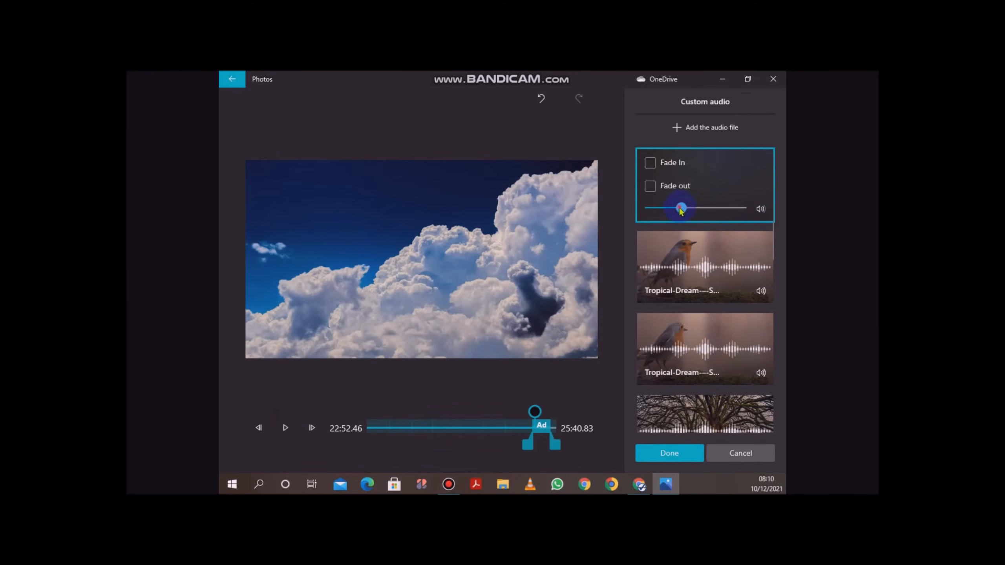
{"action": "left_click_drag", "start_coordinate": [681, 209], "coordinate": [740, 209]}
{"action": "left_click", "coordinate": [285, 427]}
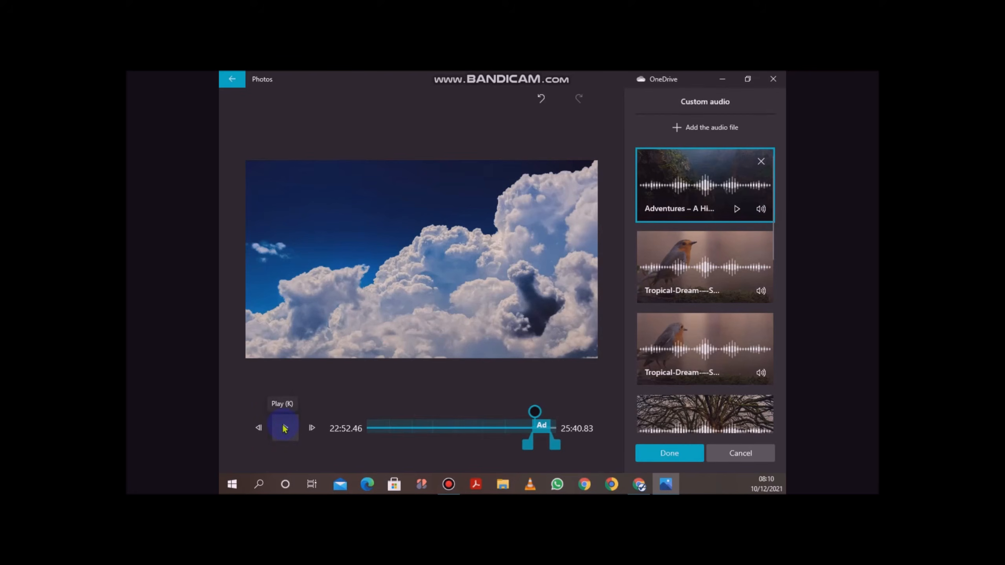
{"action": "left_click", "coordinate": [284, 427]}
- Reduce the Adventures custom audio track's volume to slightly above half
{"action": "left_click", "coordinate": [761, 209]}
{"action": "left_click", "coordinate": [740, 209]}
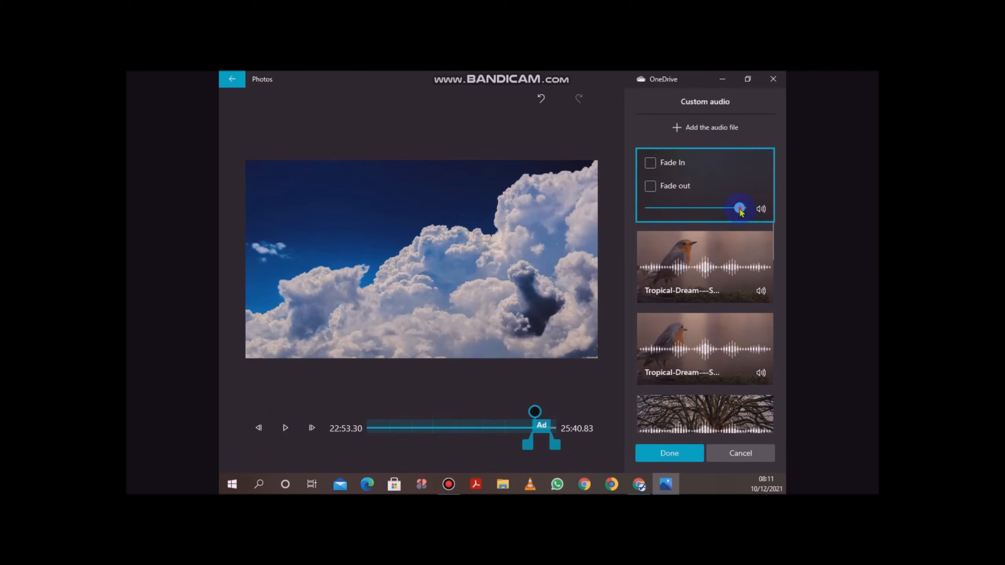
{"action": "left_click_drag", "start_coordinate": [739, 209], "coordinate": [707, 208]}
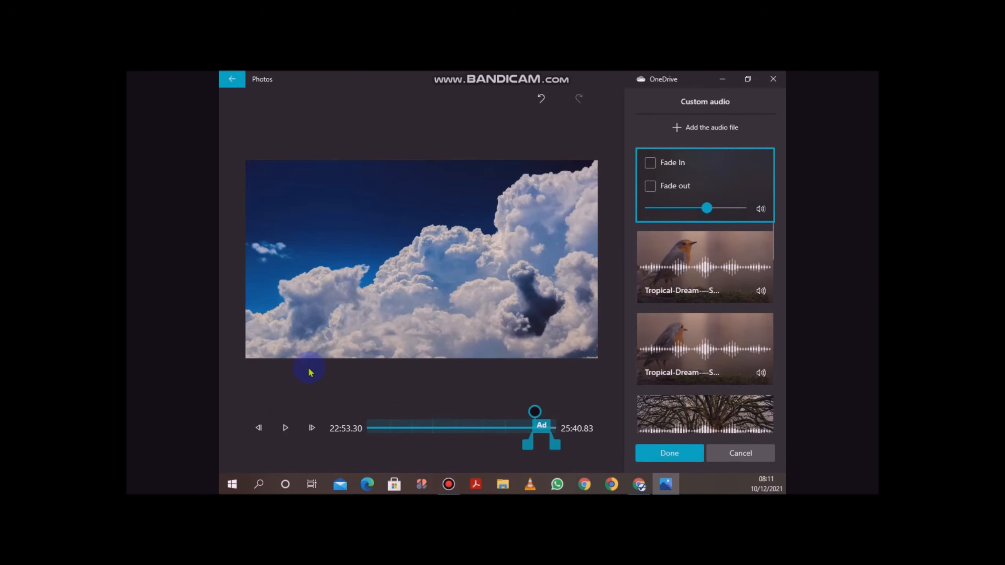